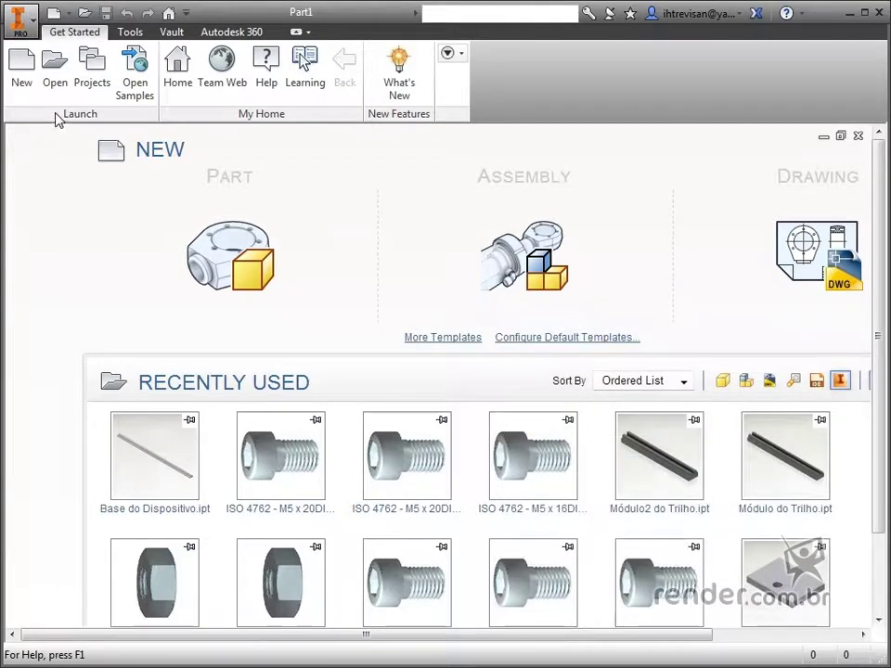
Start a new file and select the Standard (mm).ipt template from the Metric templates
click(21, 88)
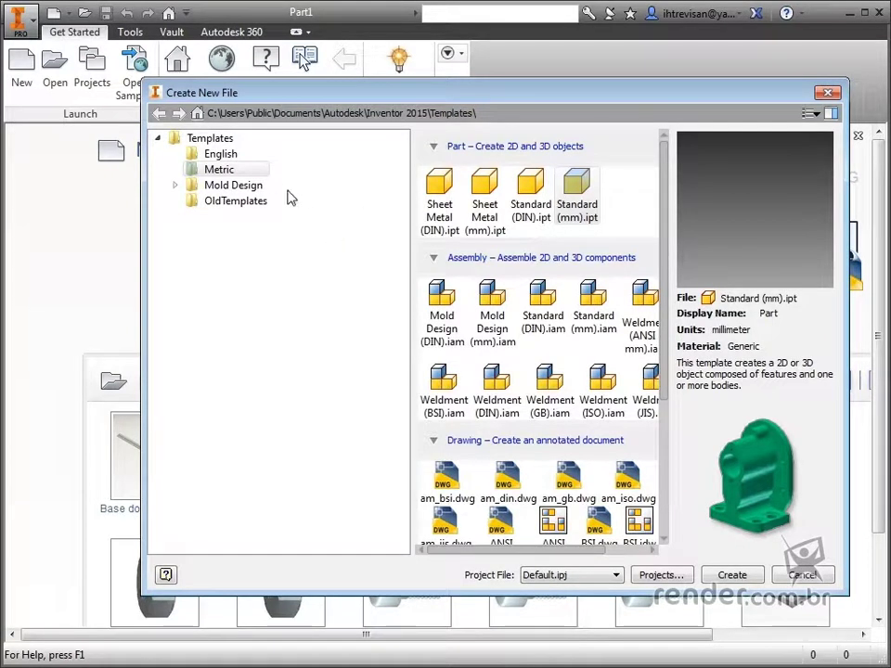
click(239, 176)
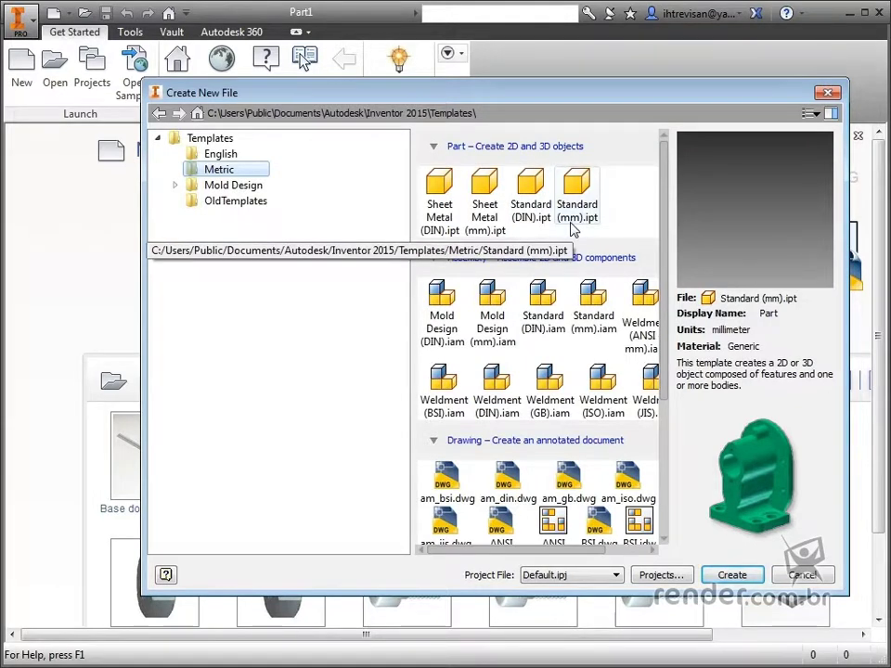
click(595, 198)
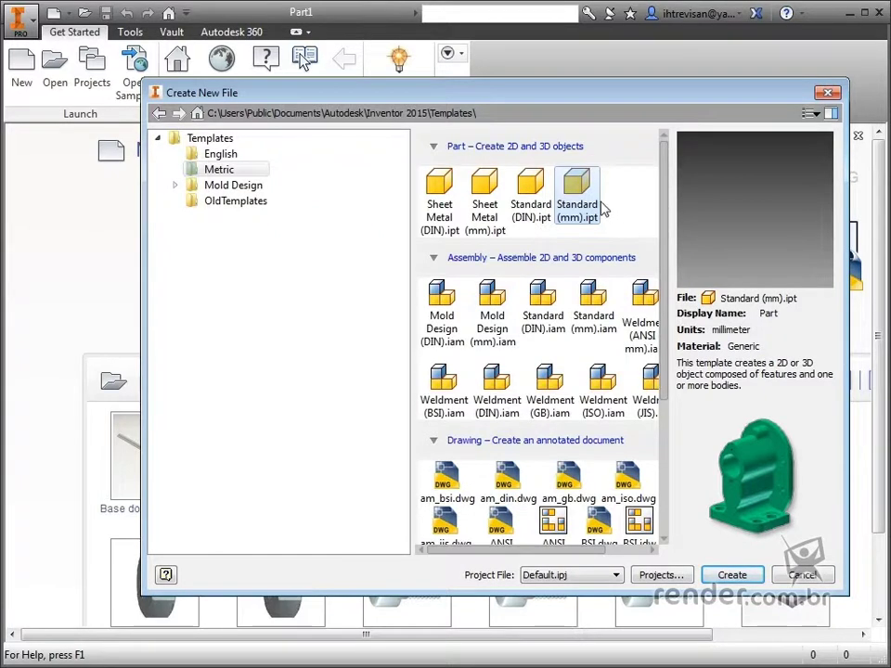
Create Part2 from the Standard (mm).ipt metric template
double_click(576, 193)
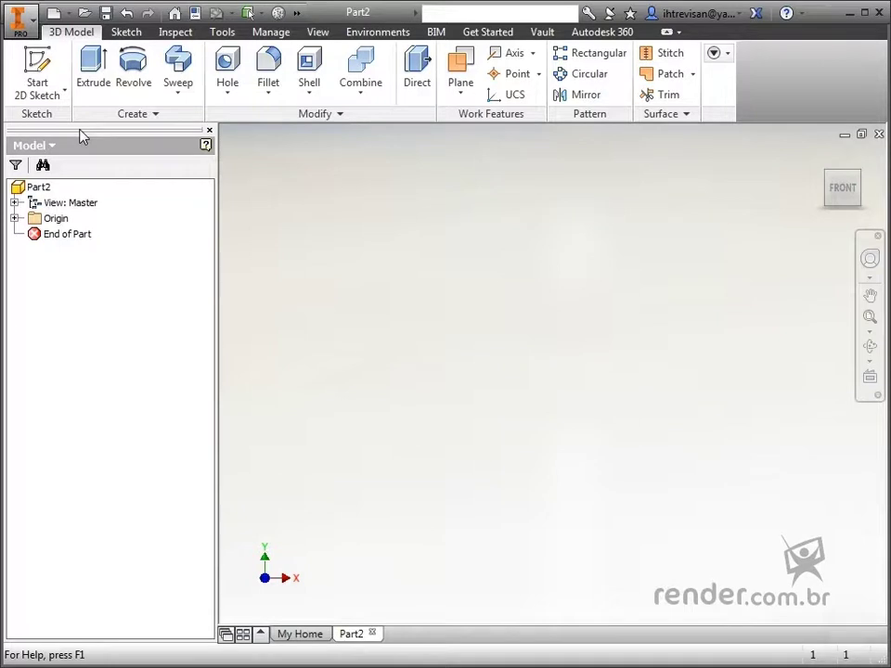
Create Sketch1 on the XY origin plane and finish it empty
click(51, 73)
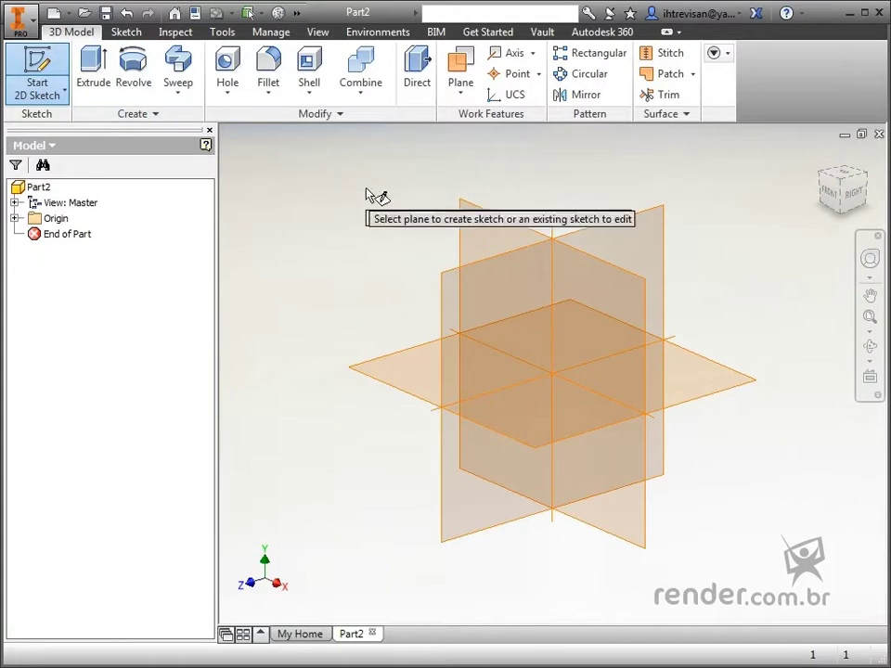
click(490, 222)
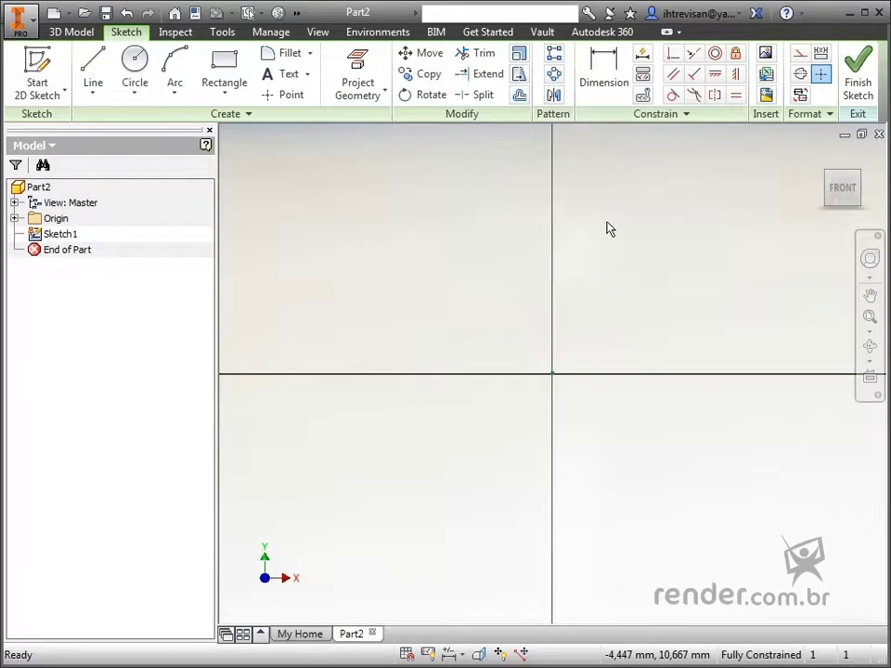
click(860, 100)
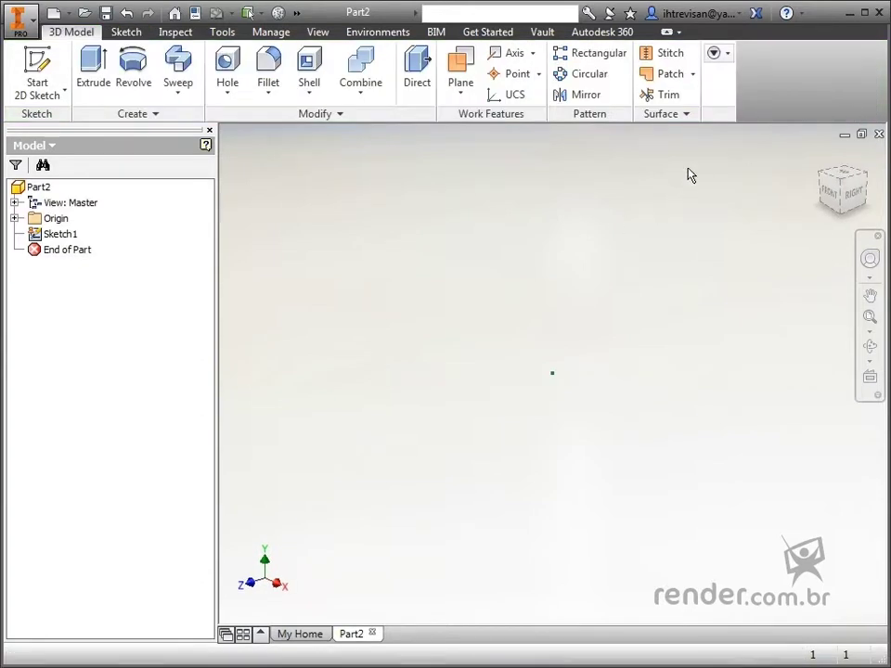
Show the Plastic Part panel on the 3D Model ribbon via the panel-visibility list
click(727, 56)
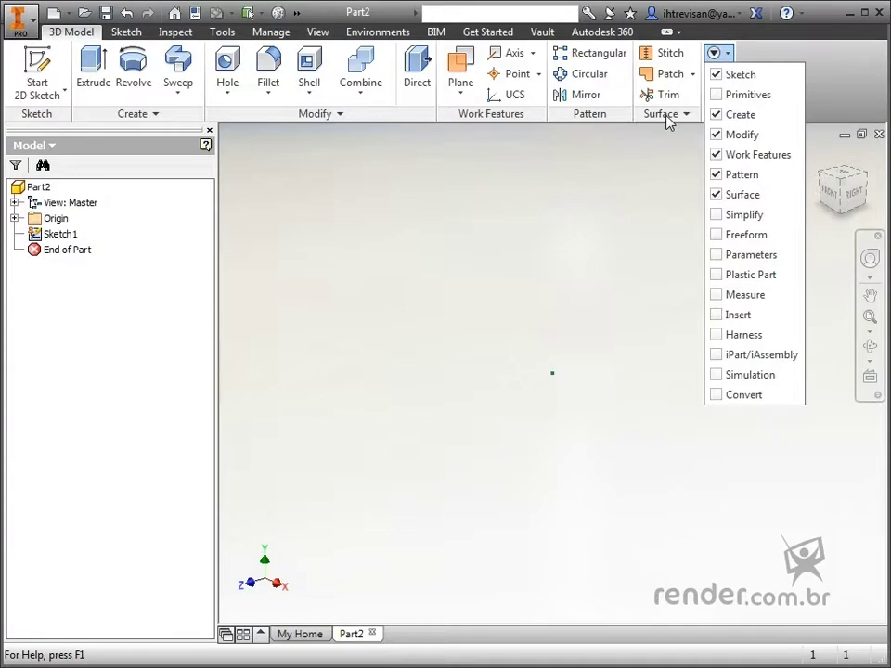
click(748, 275)
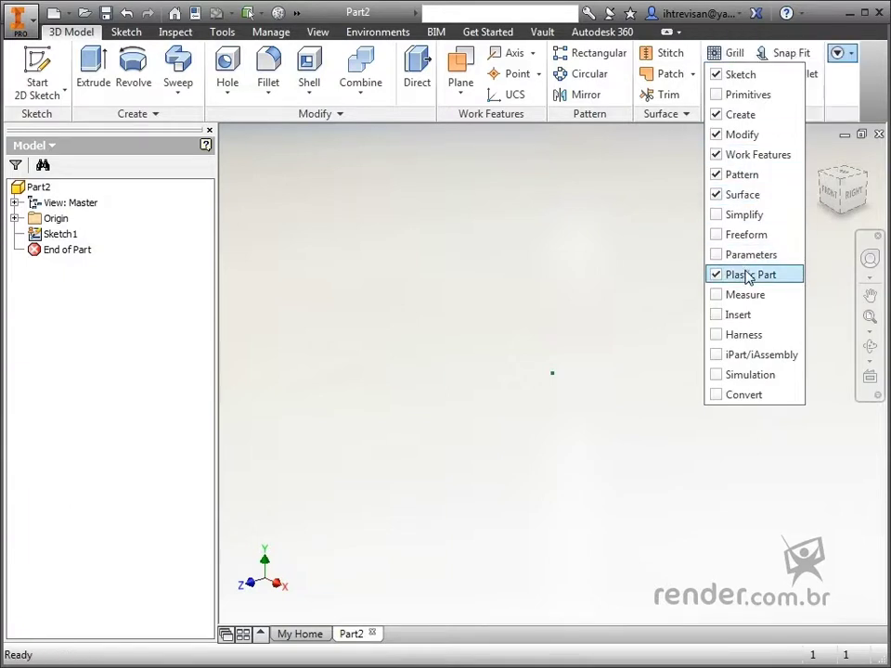
click(660, 256)
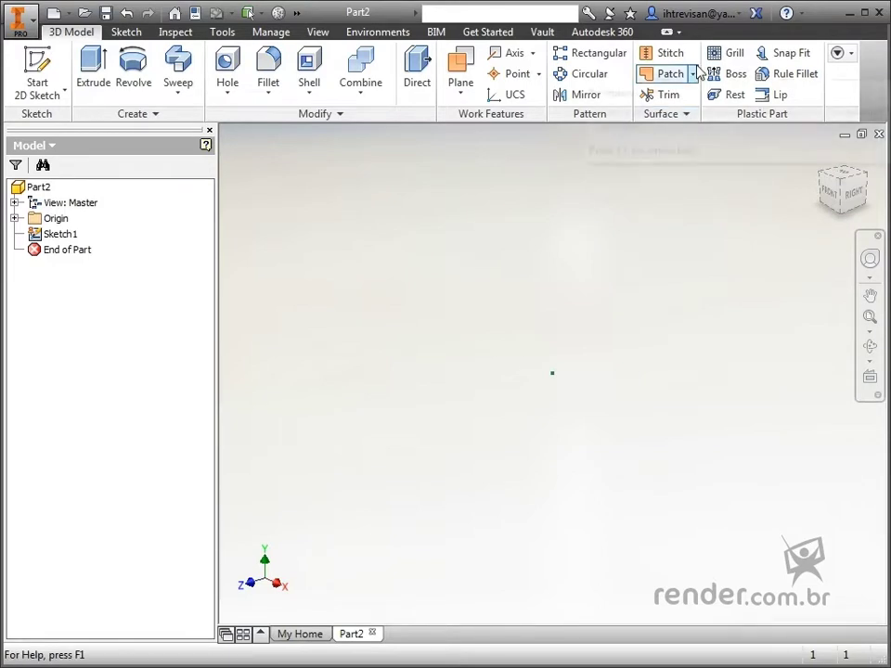
click(687, 113)
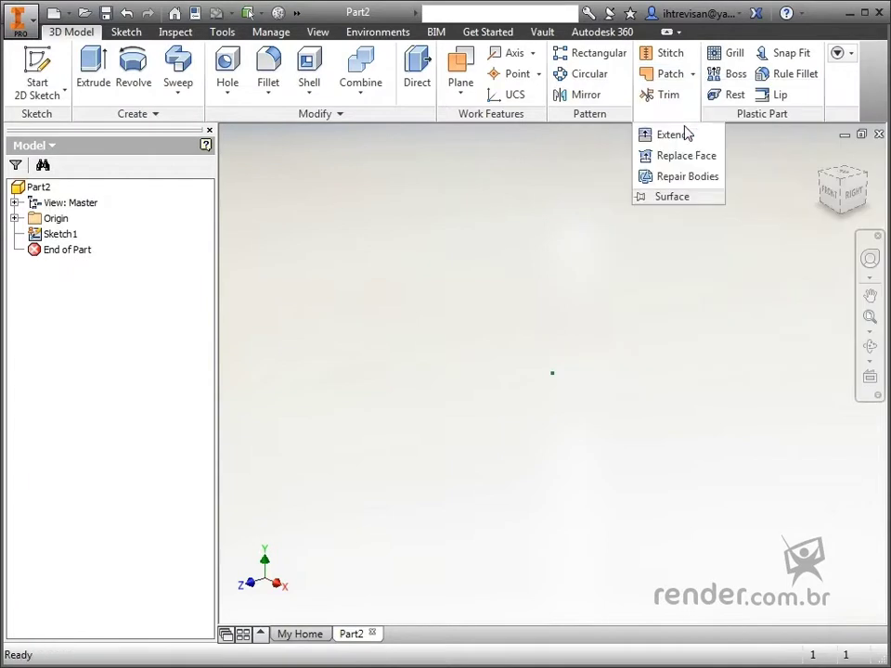
click(692, 73)
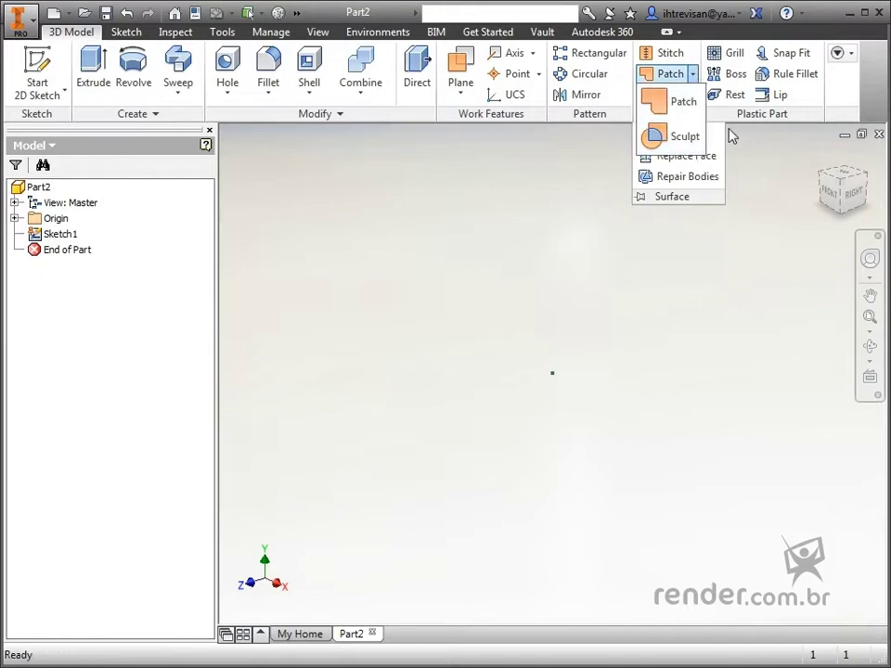
click(720, 123)
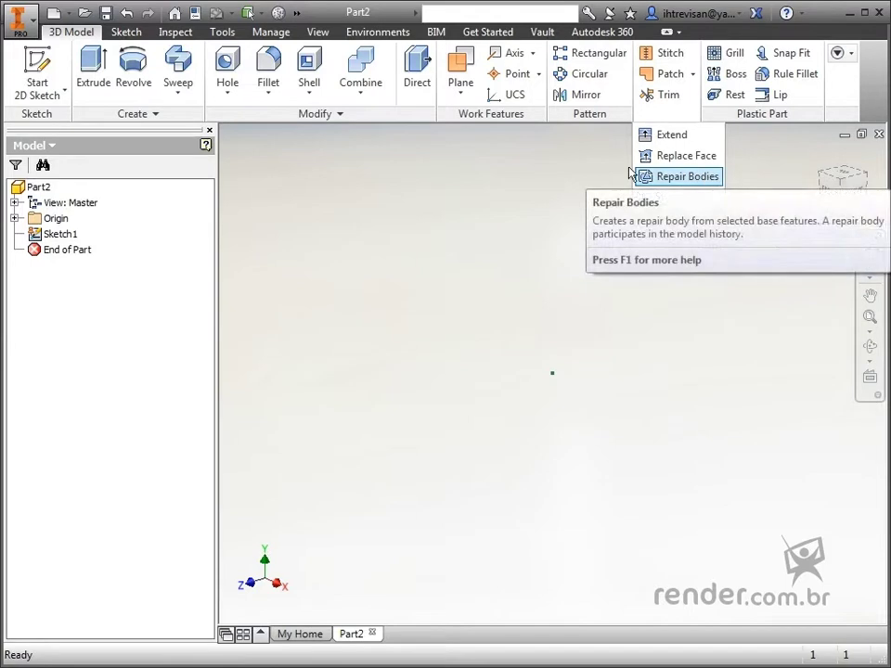
click(367, 100)
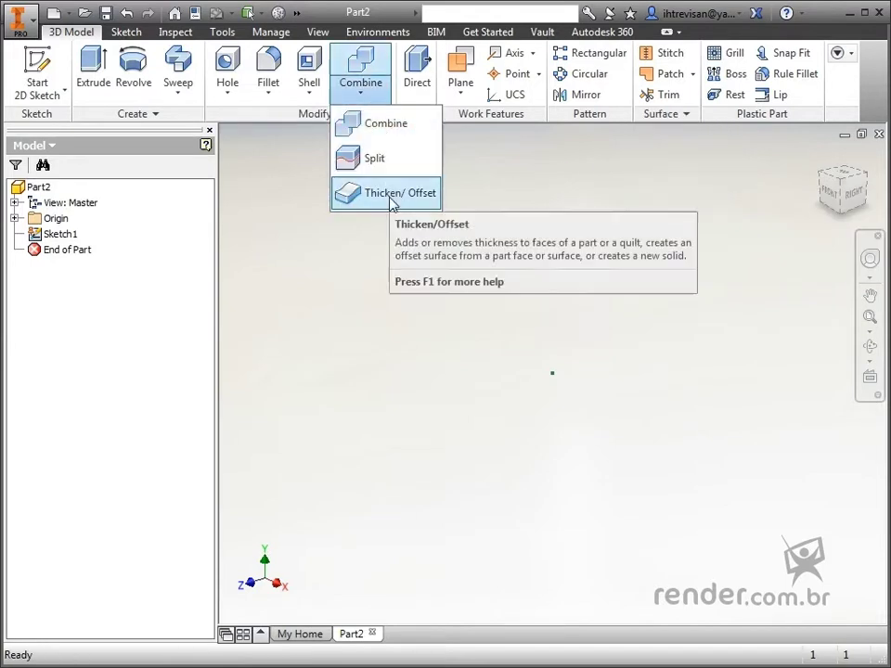
mouse_move(399, 194)
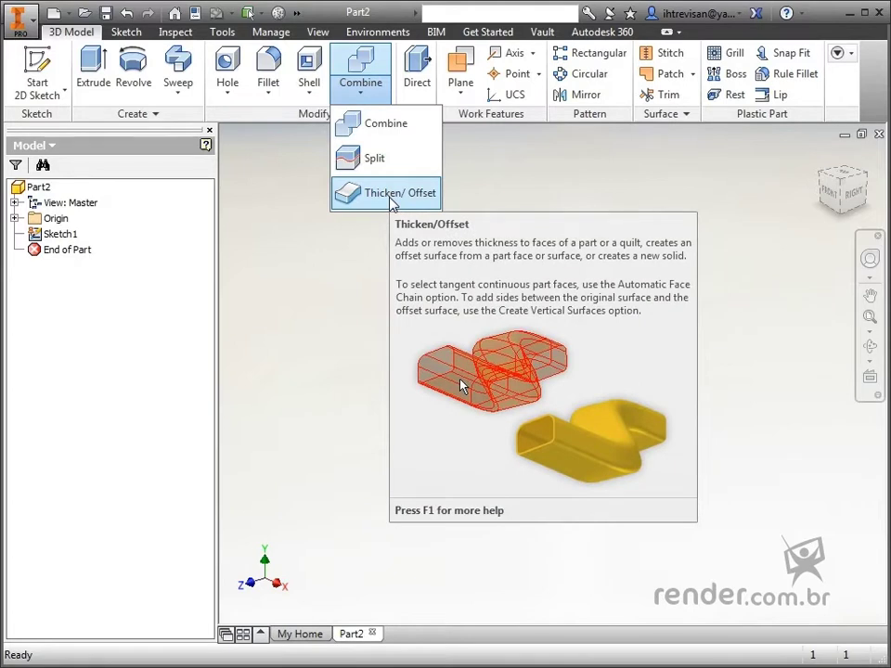
click(313, 265)
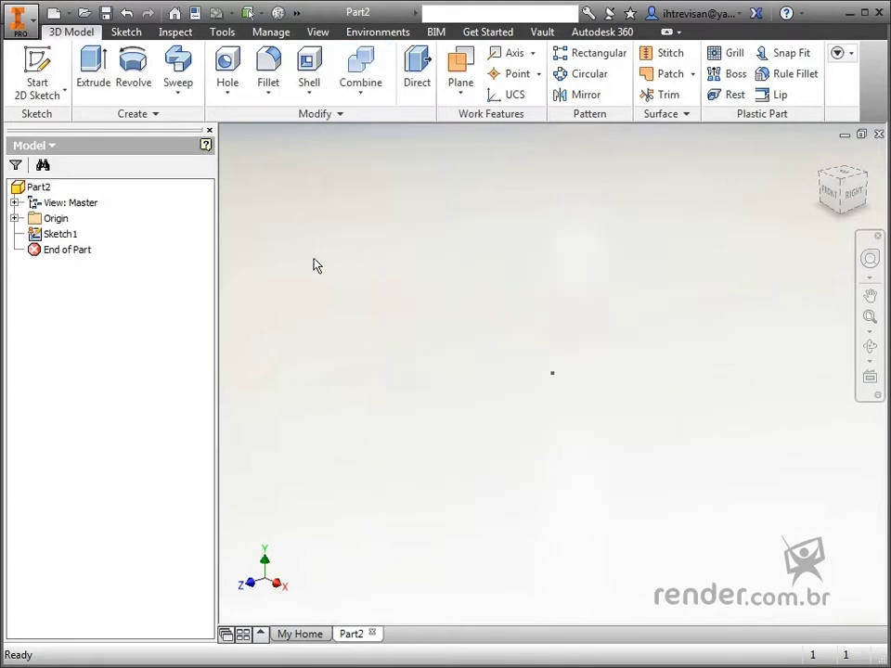